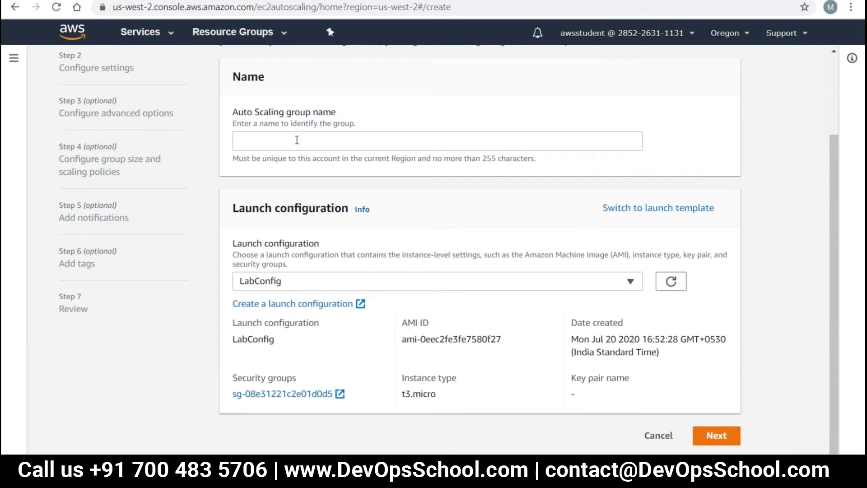
Name the Auto Scaling group "Lab Auto Scaling Group" and continue to the settings step
right_click(297, 138)
left_click(357, 223)
left_click(678, 137)
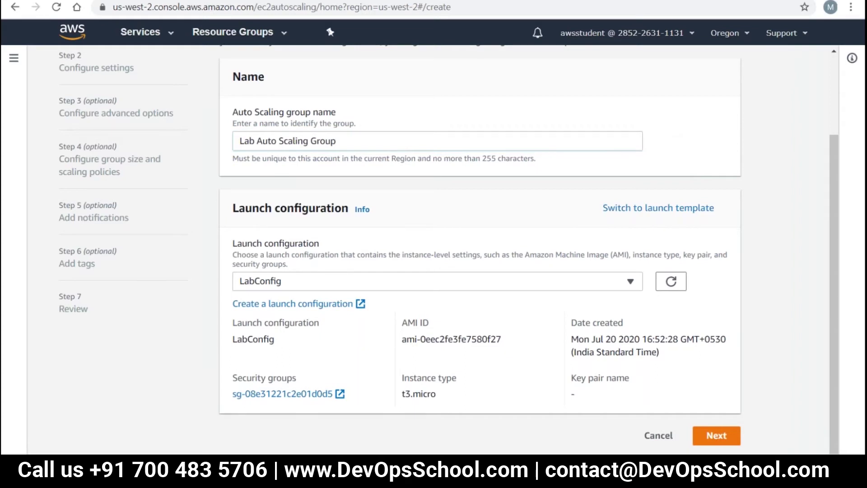
left_click(716, 436)
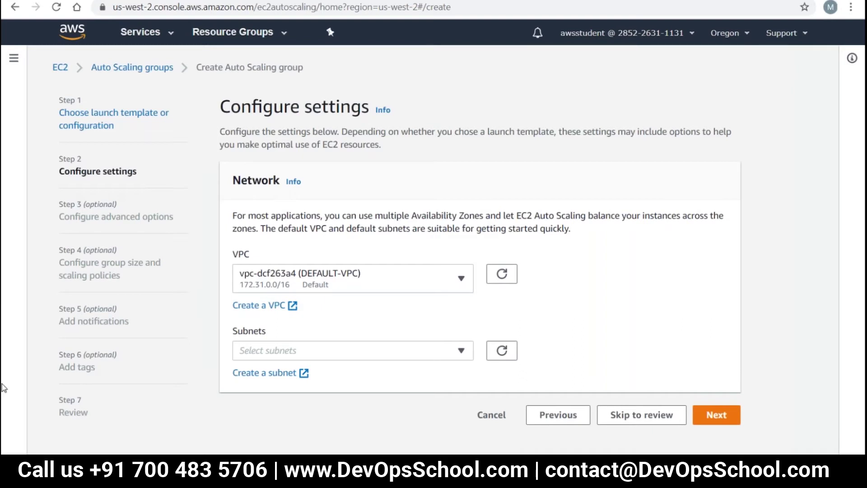
Set the network to Lab VPC with the subnets Private Subnet 1 and Private Subnet 2
left_click(464, 279)
left_click(407, 302)
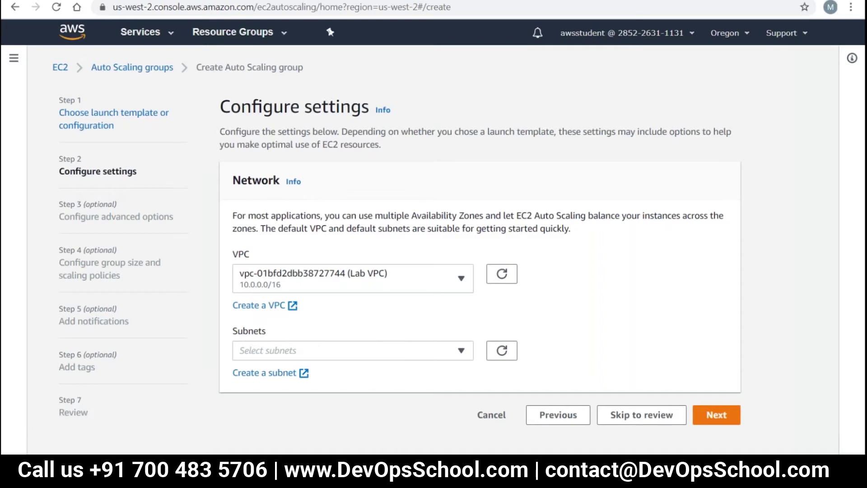
left_click(399, 351)
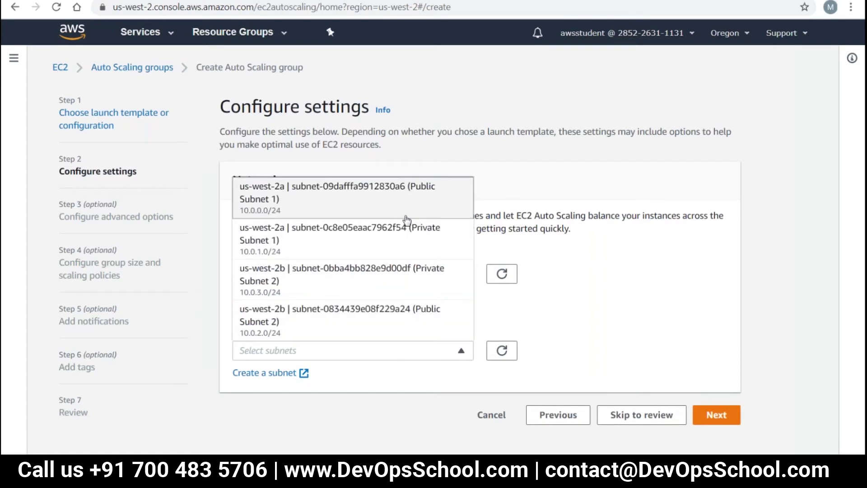
left_click(436, 234)
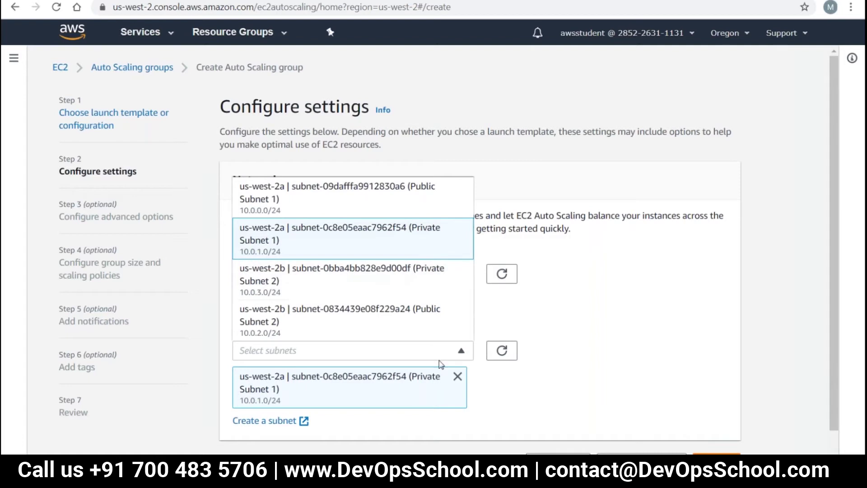
left_click(433, 278)
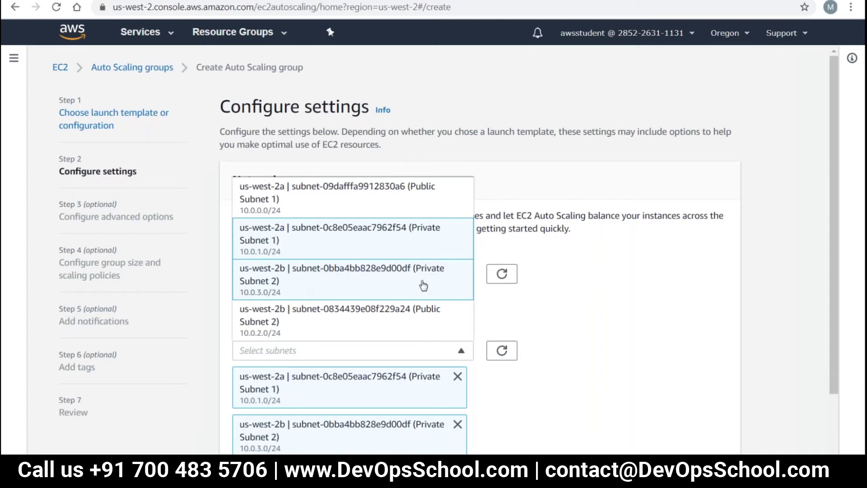
left_click(605, 387)
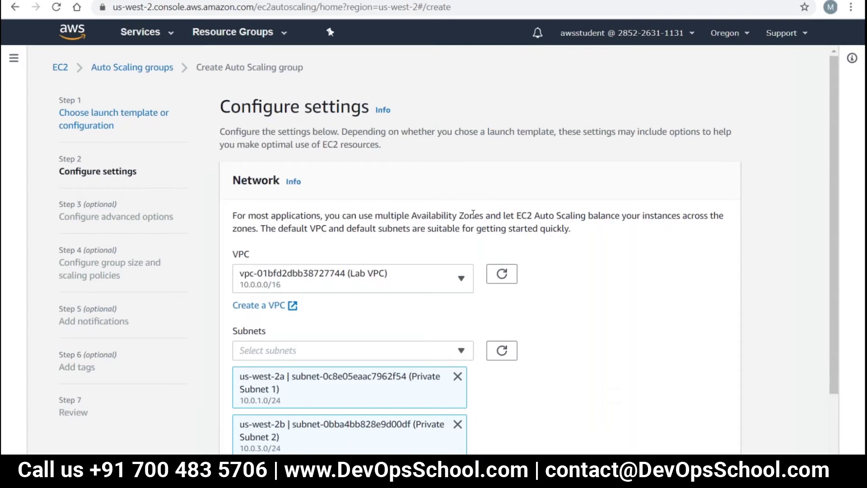
Review the chosen VPC and subnets and continue to the advanced options
scroll(616, 341, "down", 2)
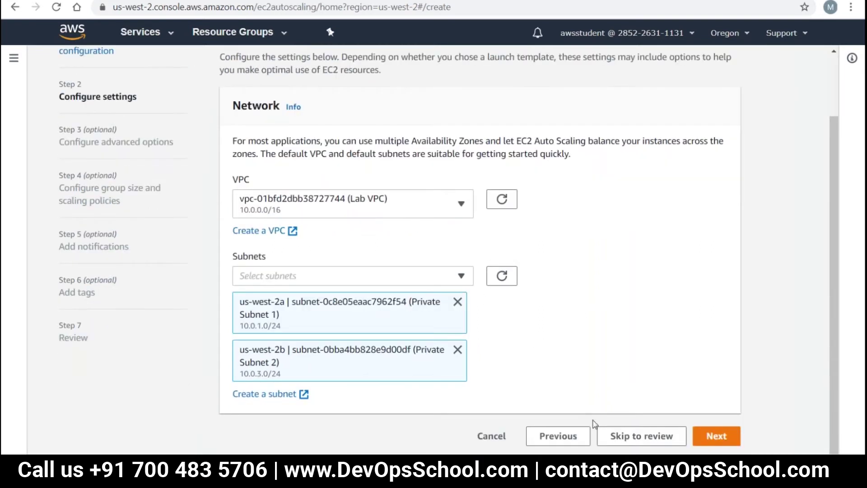
scroll(568, 310, "up", 2)
scroll(568, 311, "down", 2)
scroll(573, 300, "up", 2)
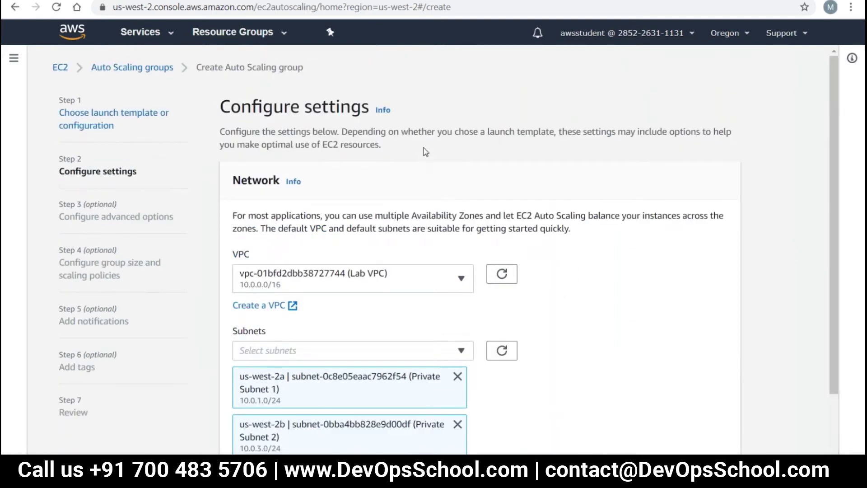
left_click_drag(567, 131, 669, 331)
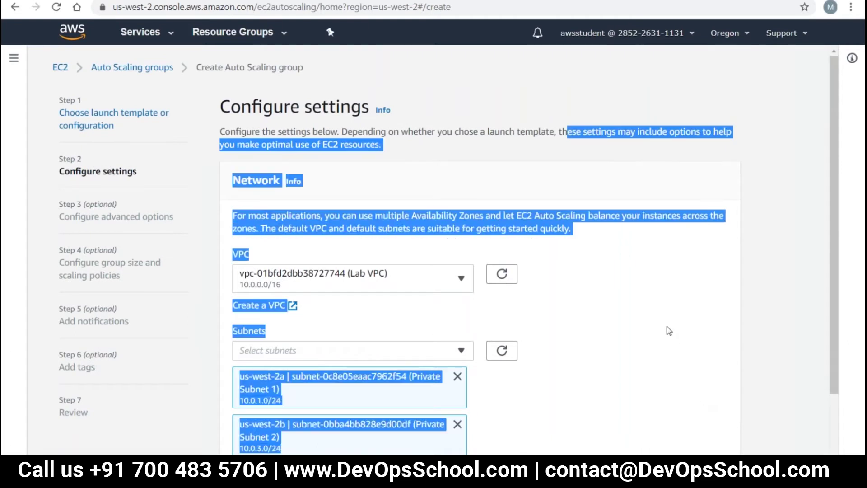
left_click(669, 331)
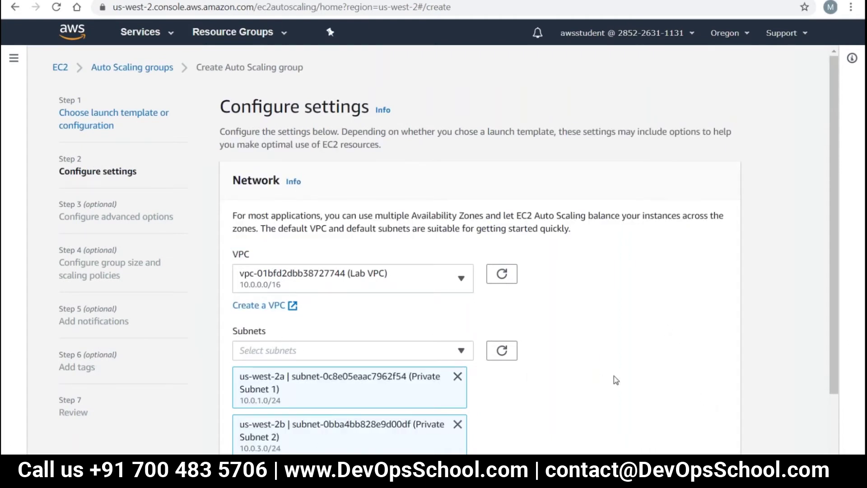
scroll(710, 423, "down", 2)
left_click(715, 436)
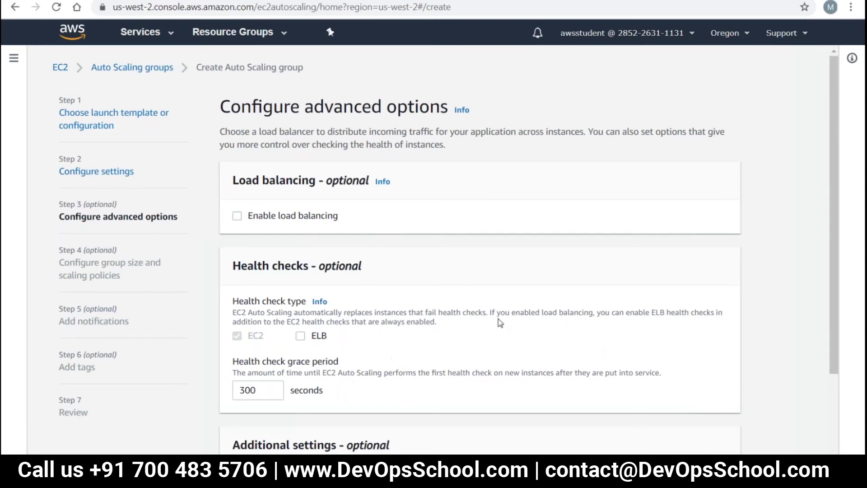
Enable load balancing with the LabGroup target group and continue to the group size and scaling policies
scroll(499, 334, "down", 3)
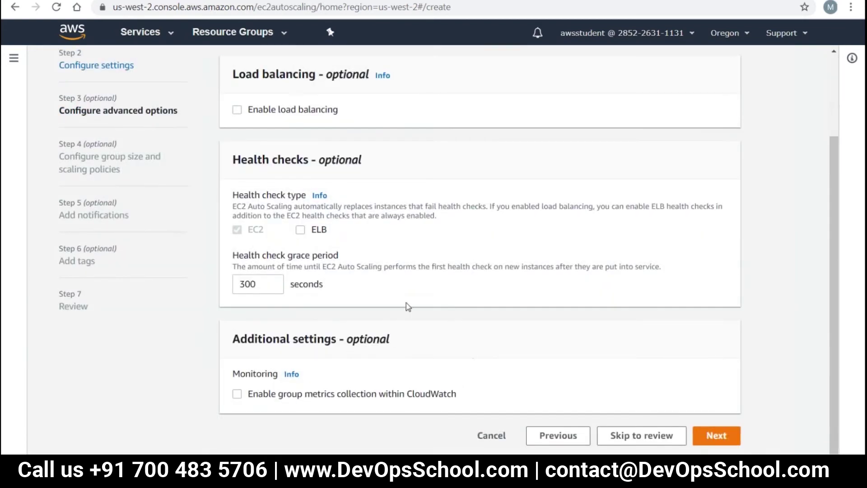
scroll(277, 214, "up", 3)
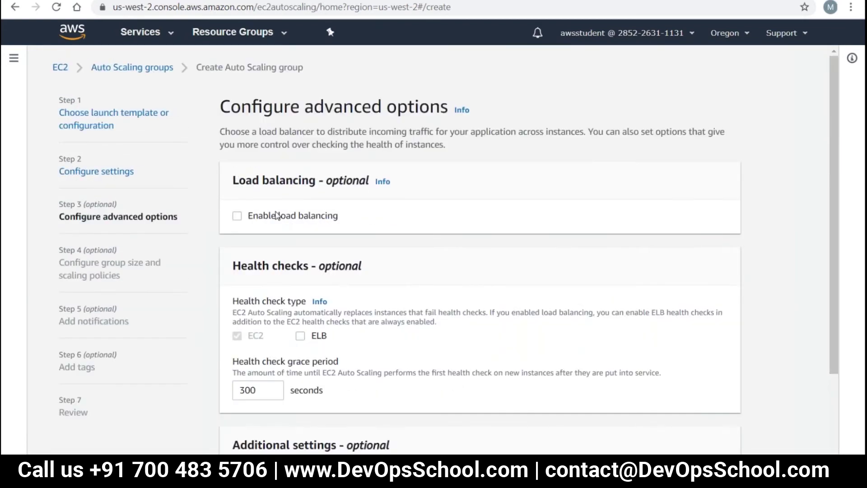
left_click(277, 214)
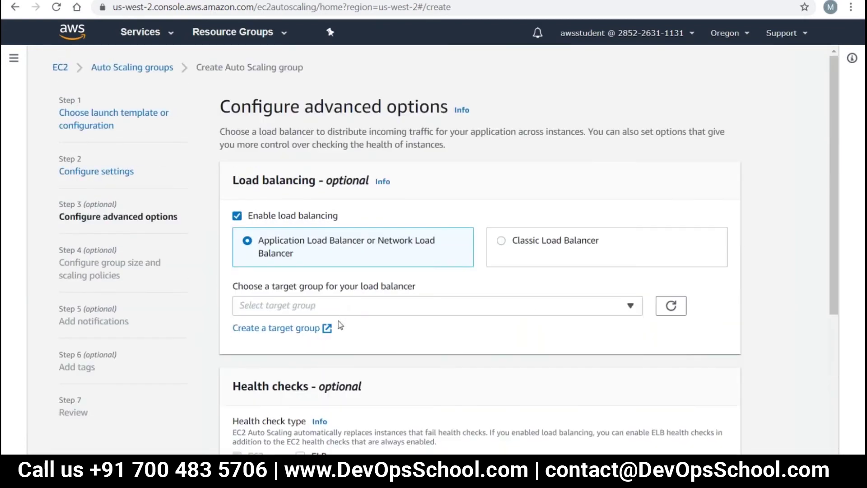
left_click(404, 316)
left_click(390, 344)
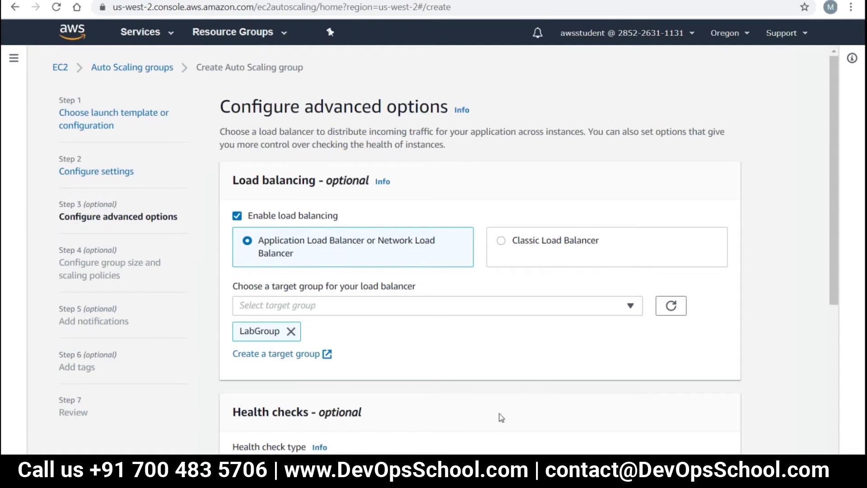
left_click_drag(247, 412, 430, 420)
left_click(430, 419)
scroll(445, 394, "down", 5)
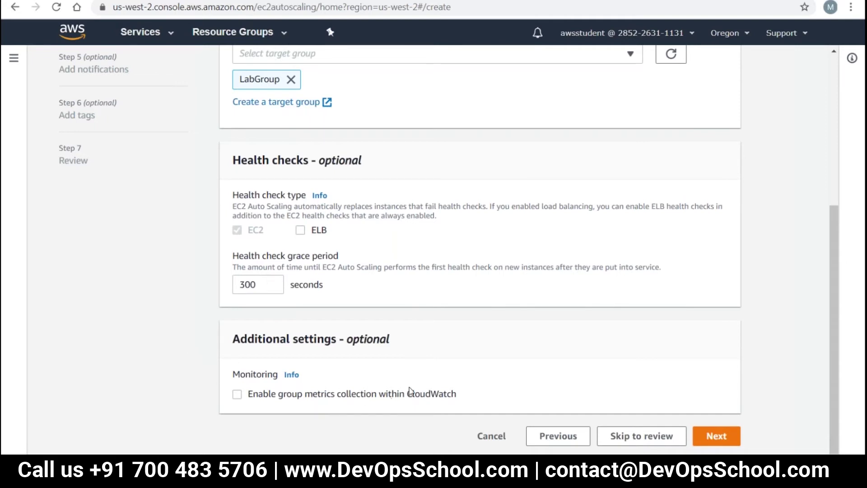
left_click(721, 440)
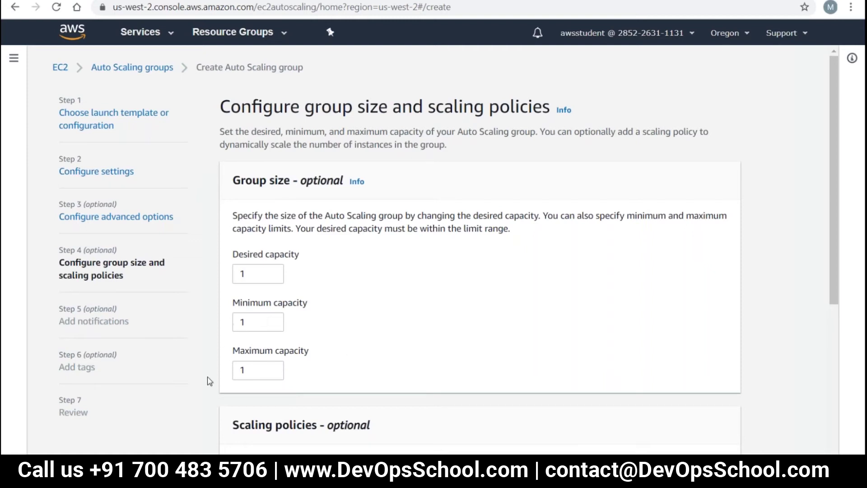
Set the group's desired capacity to 2 and its maximum capacity to 3
scroll(342, 348, "down", 3)
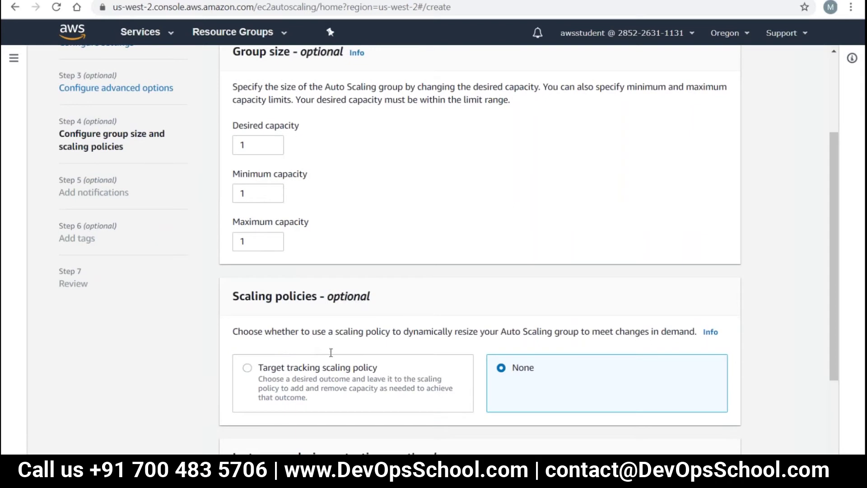
left_click(260, 145)
left_click(253, 194)
left_click(255, 145)
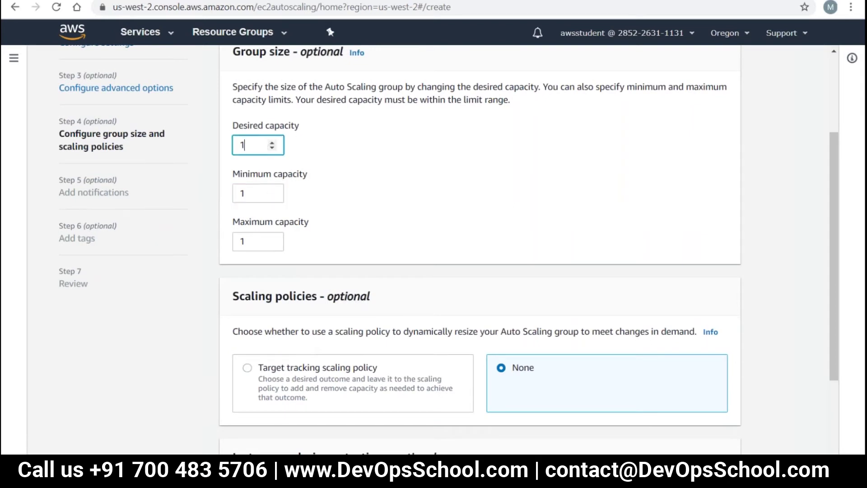
left_click(272, 143)
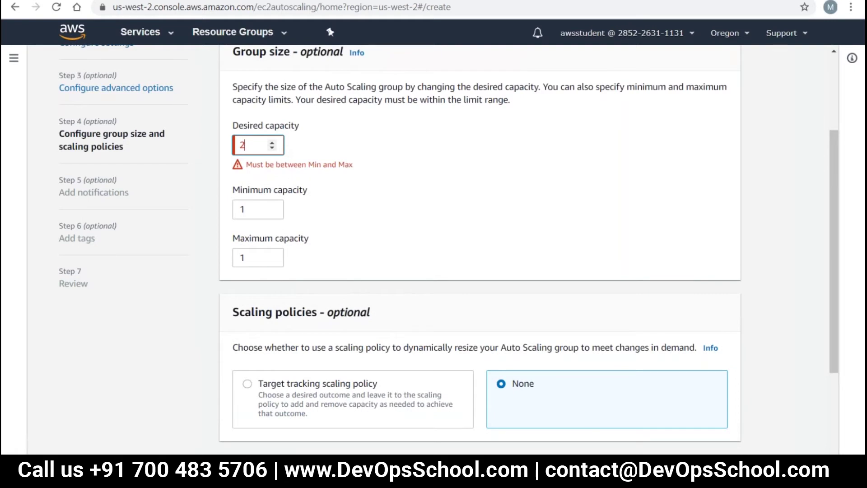
left_click(273, 258)
left_click(272, 256)
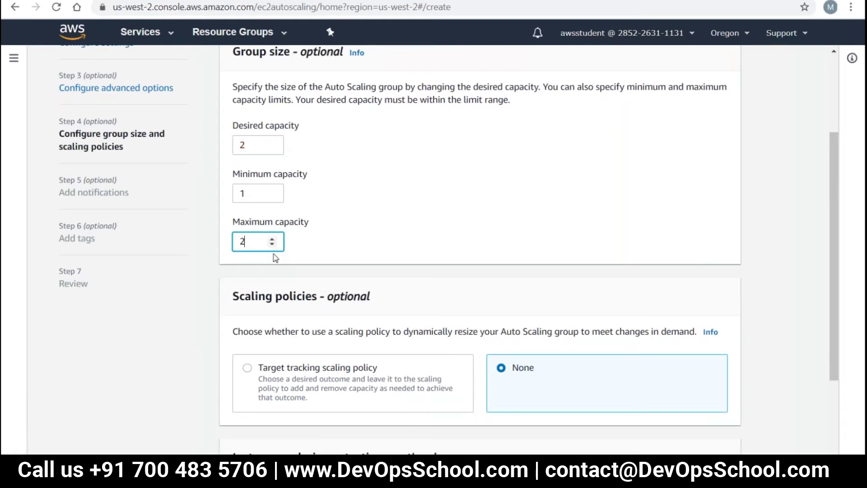
left_click(272, 239)
left_click(376, 225)
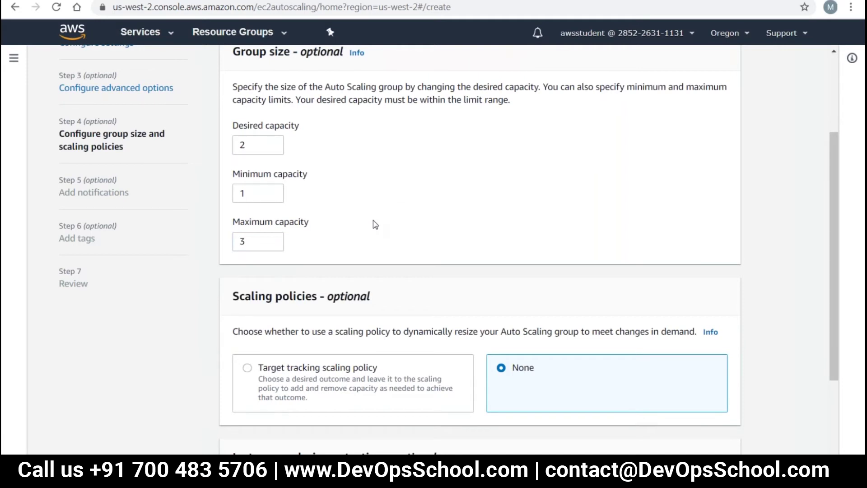
scroll(373, 224, "down", 3)
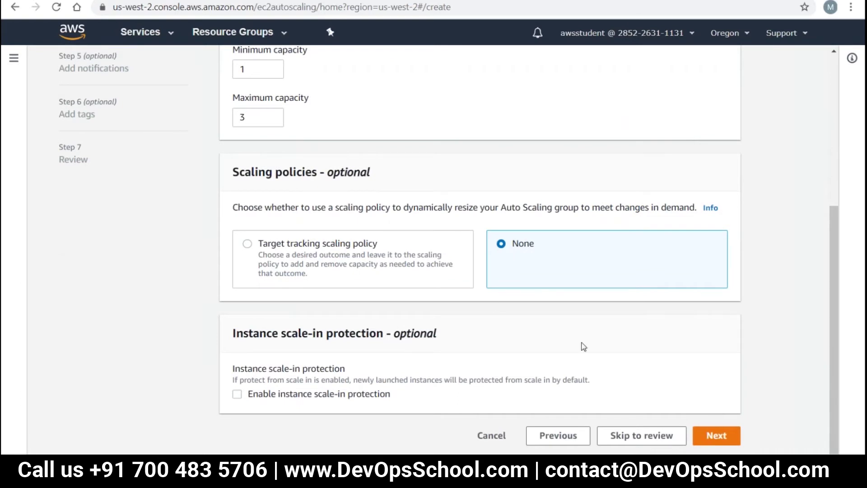
left_click(711, 434)
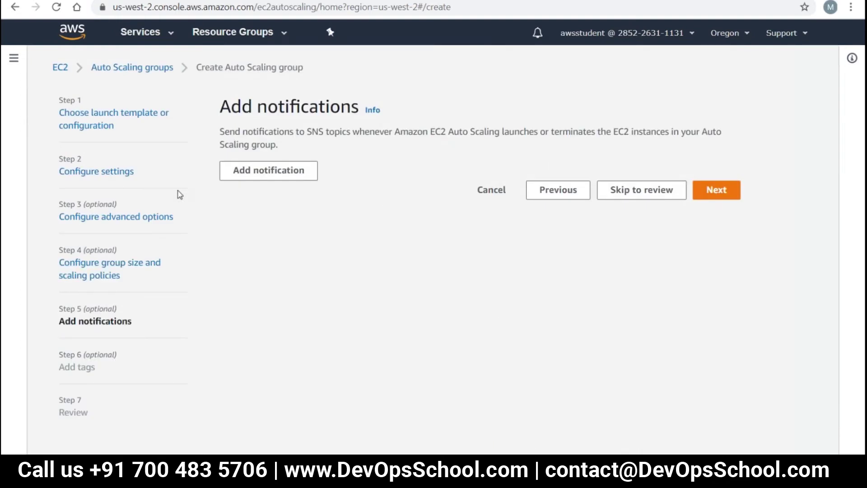
left_click(541, 189)
scroll(370, 338, "down", 5)
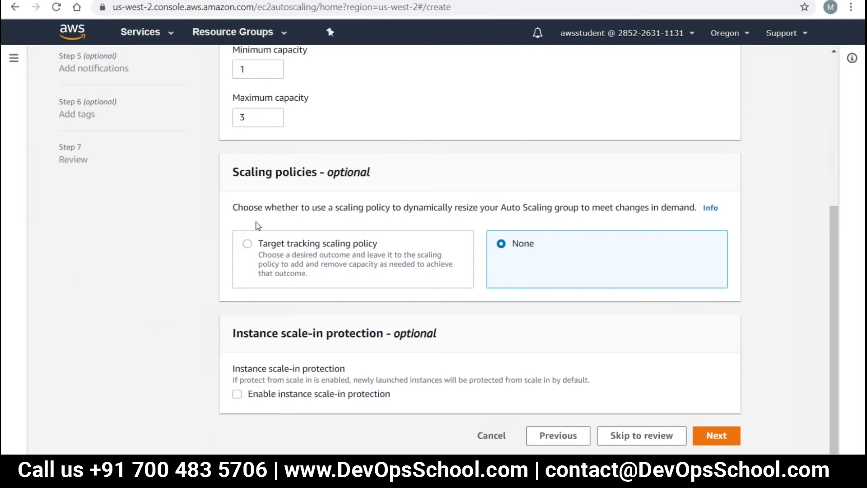
Choose the target tracking scaling policy for the group and continue to the notifications step
left_click_drag(304, 207, 519, 213)
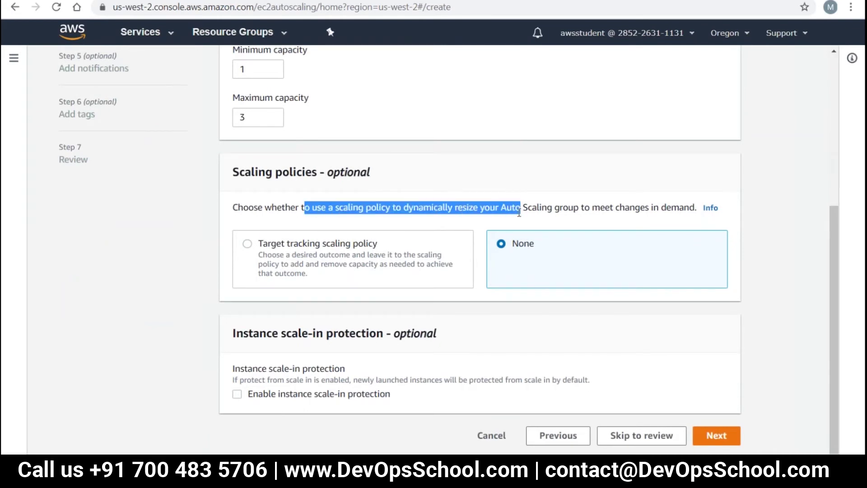
left_click(586, 203)
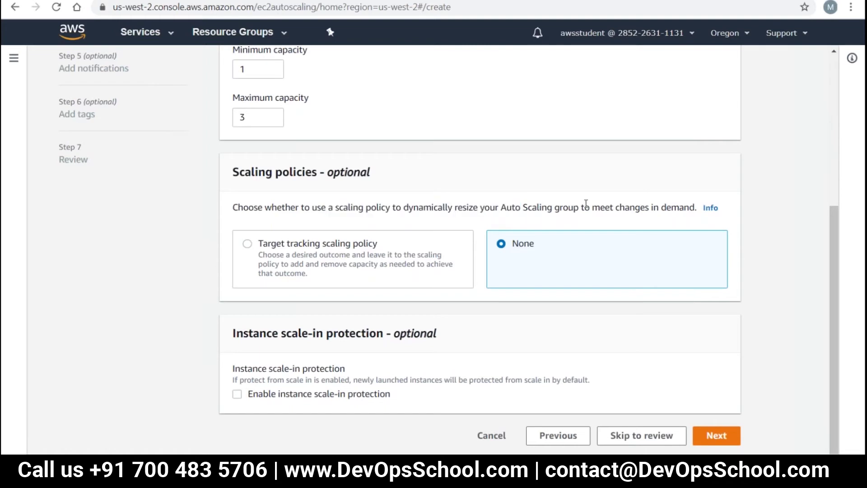
left_click(450, 274)
left_click(572, 260)
left_click(423, 254)
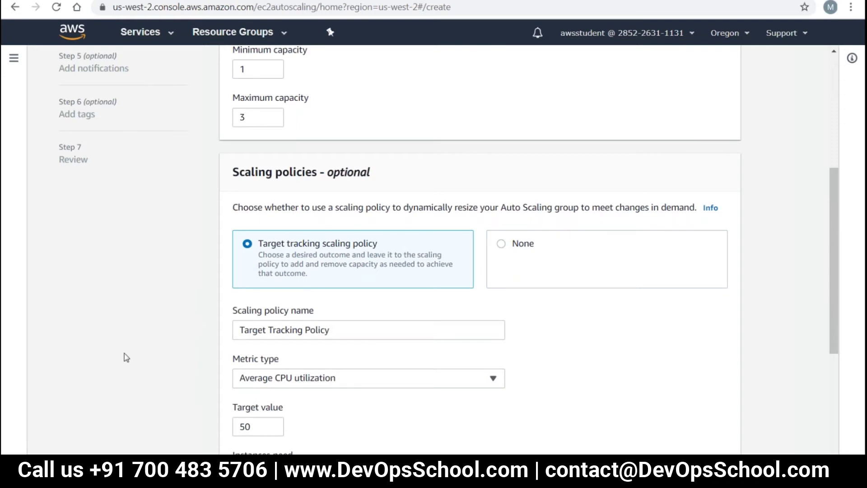
scroll(126, 357, "down", 4)
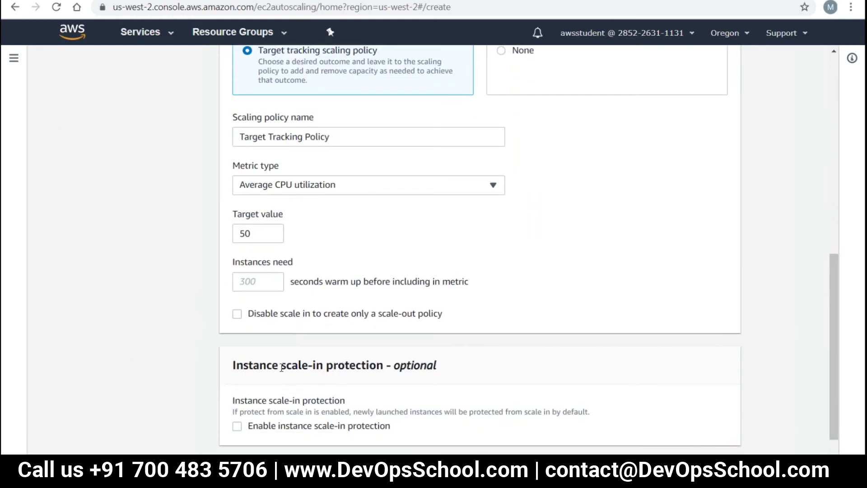
scroll(230, 364, "down", 2)
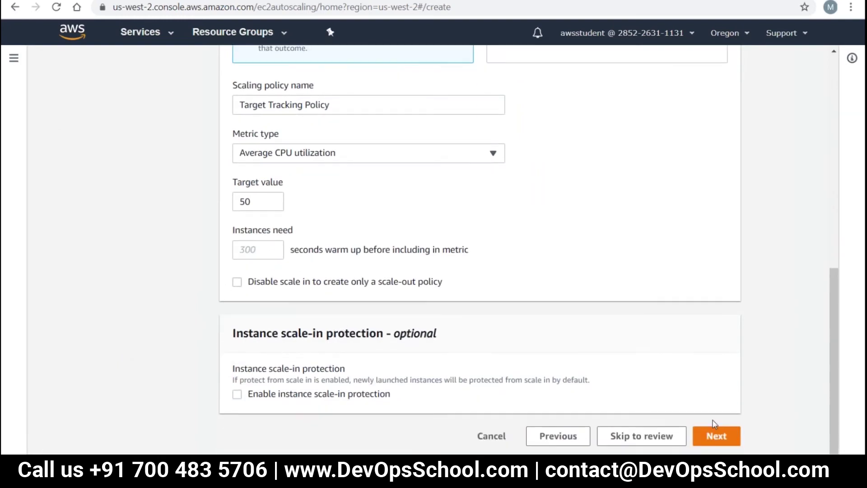
left_click(714, 434)
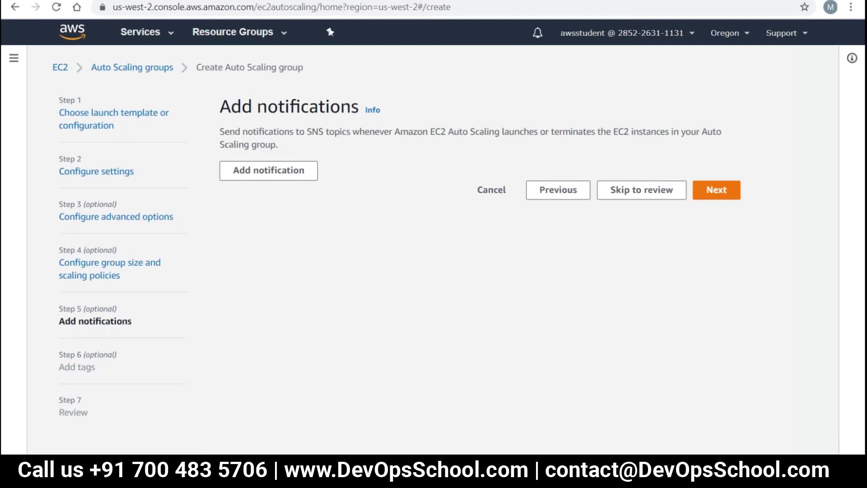
Go back to the group size and scaling policies step, review the target tracking policy settings, and return to the notifications step
left_click(554, 190)
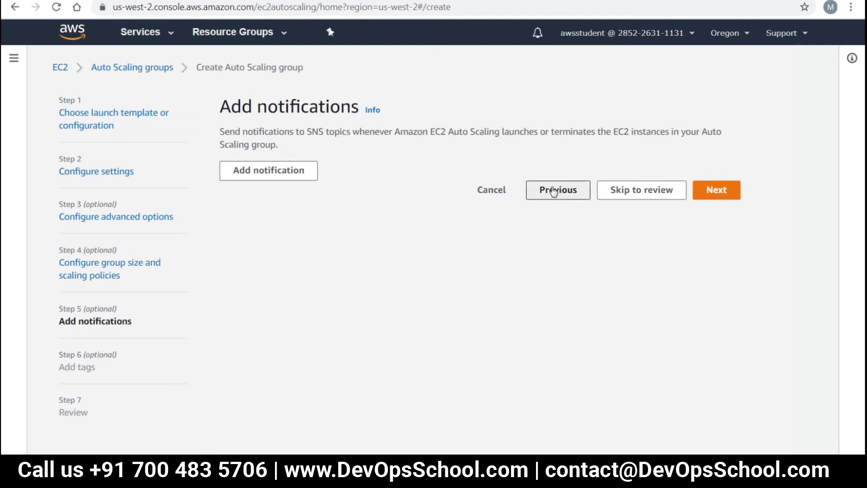
scroll(440, 303, "down", 7)
scroll(445, 295, "down", 3)
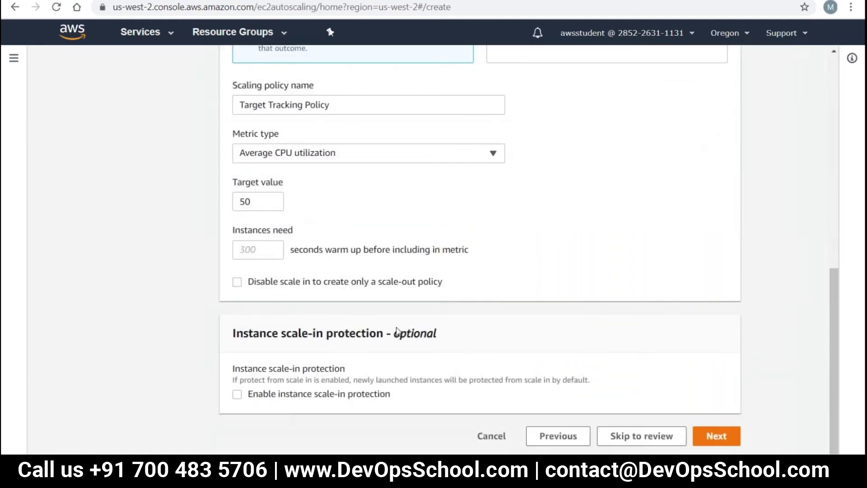
scroll(354, 357, "up", 4)
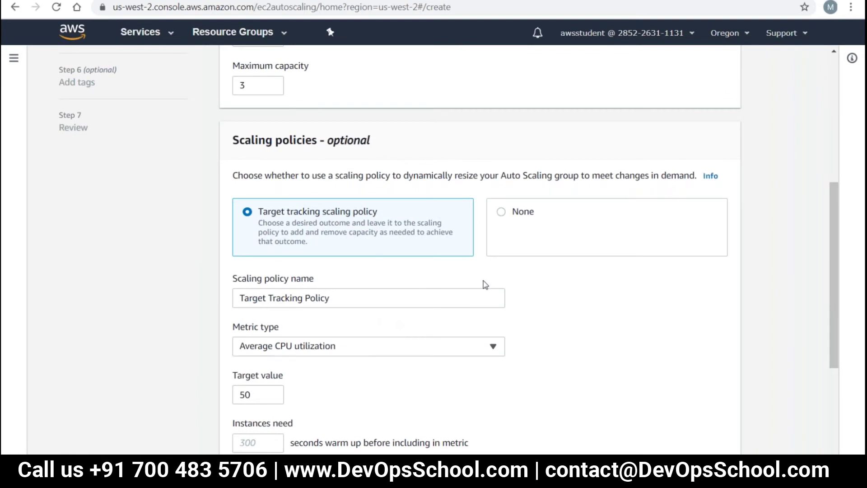
scroll(650, 366, "down", 4)
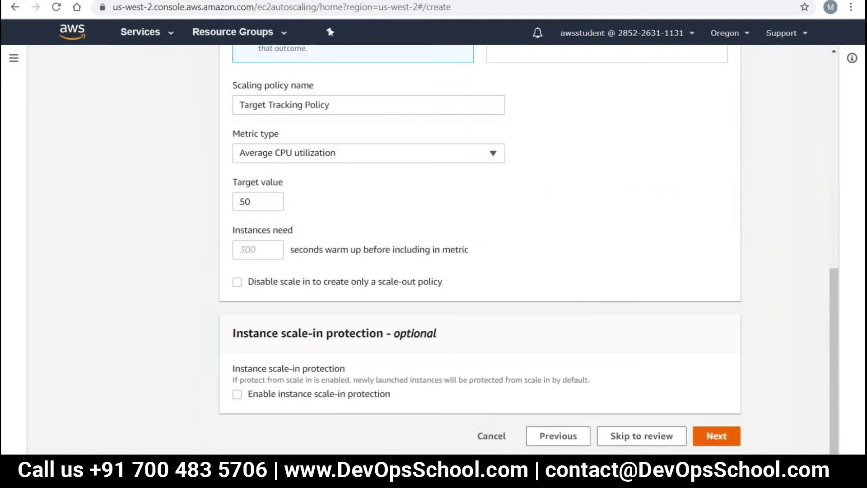
left_click(726, 437)
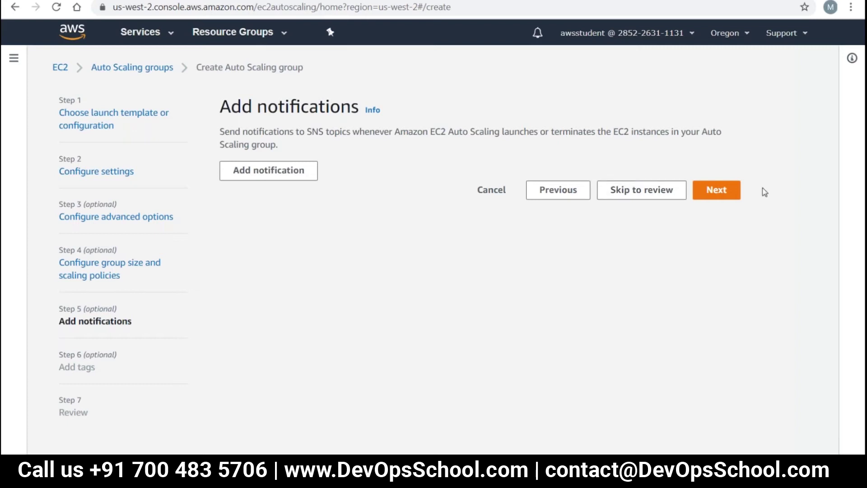
Skip notifications, add a tag with key Name and value Lab Instance for new instances, and continue to the review
left_click(737, 189)
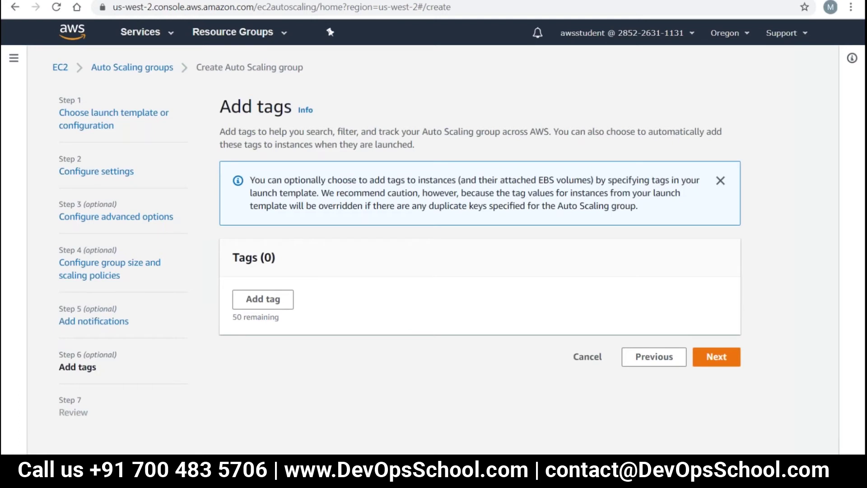
left_click(264, 299)
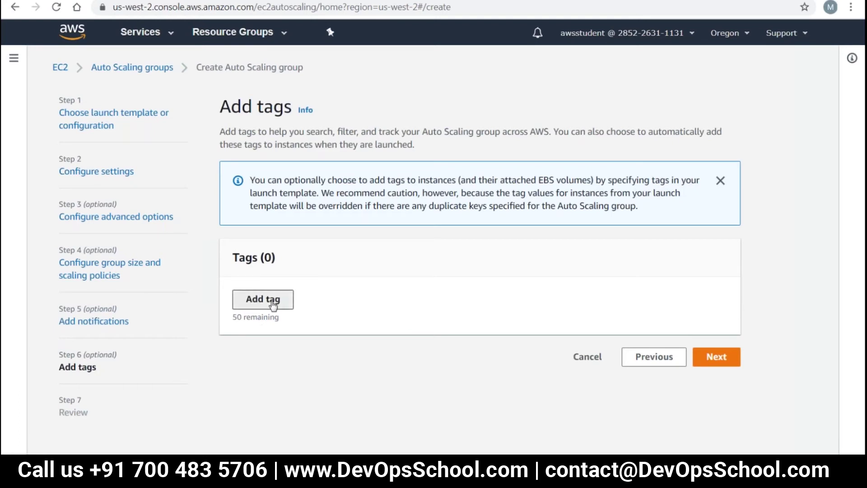
left_click(306, 313)
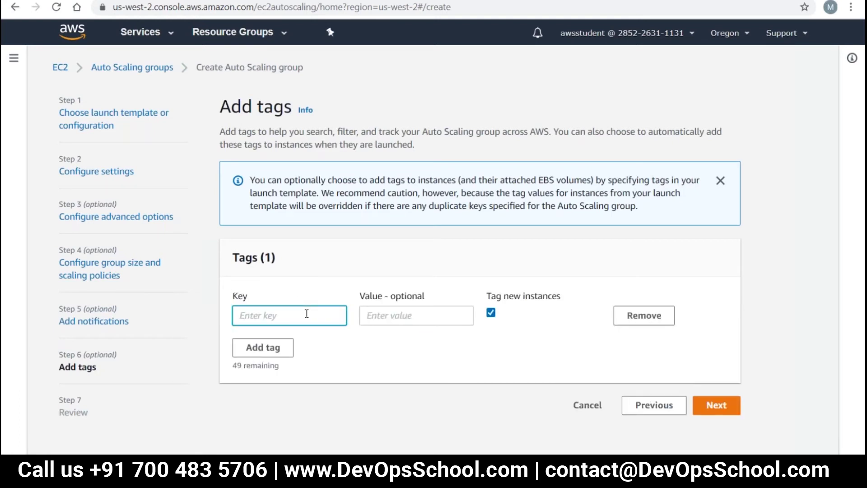
type("Name")
key("Tab")
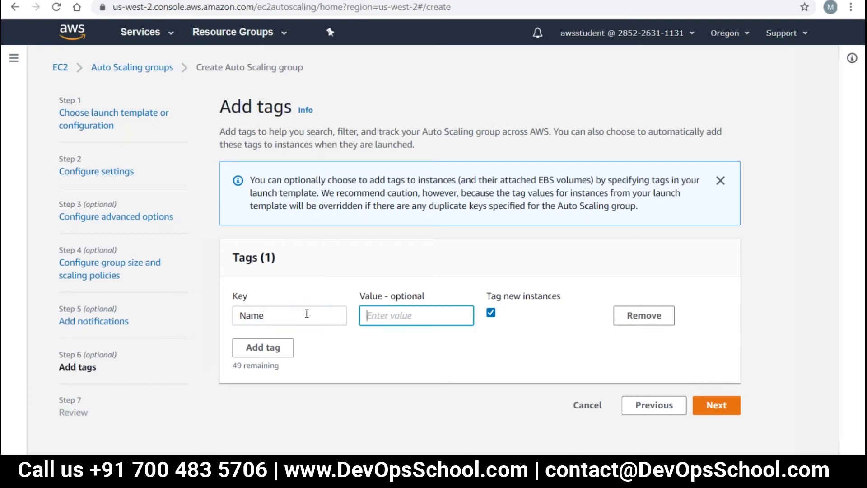
type("Lab Instance")
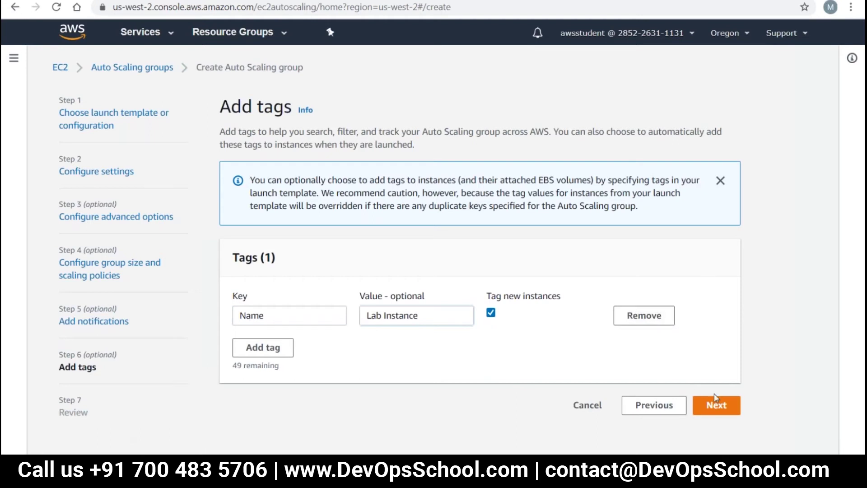
left_click(718, 406)
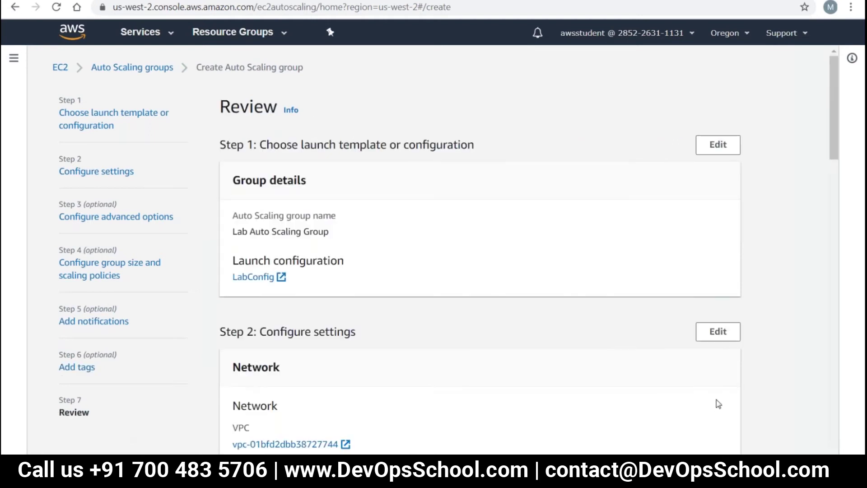
Review the network, load balancing, group size and scaling policy settings and create the Auto Scaling group
scroll(652, 349, "down", 5)
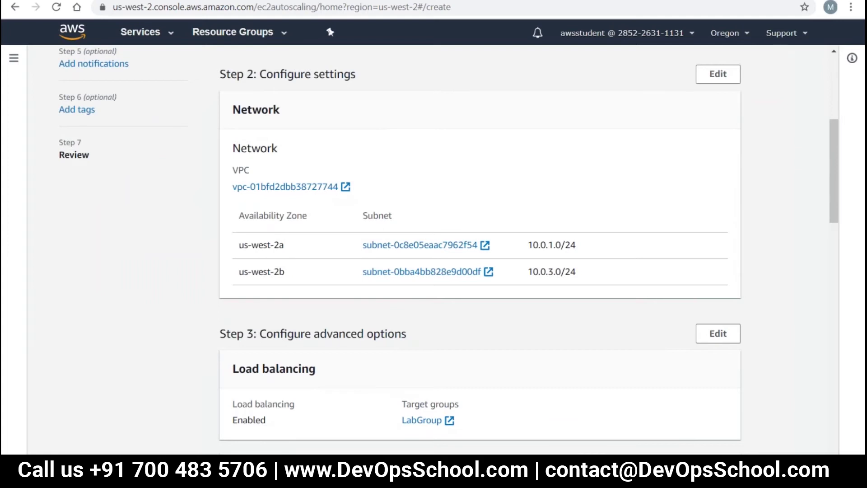
scroll(586, 354, "down", 13)
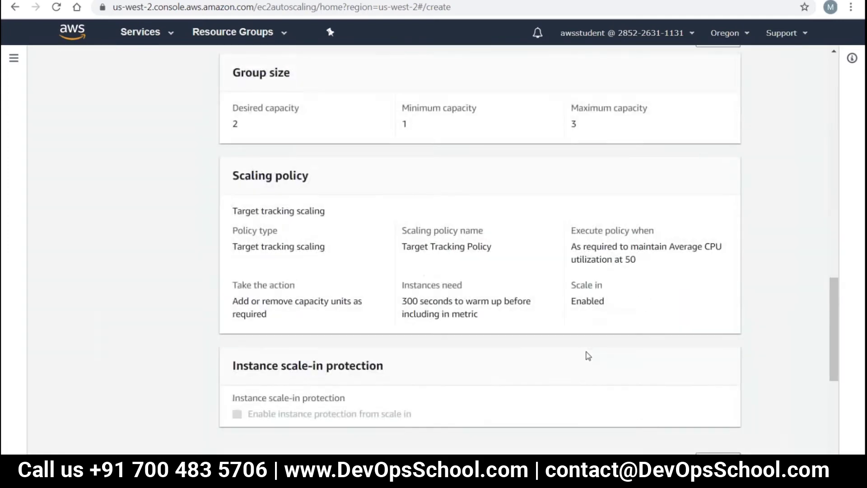
scroll(588, 356, "down", 6)
left_click(675, 424)
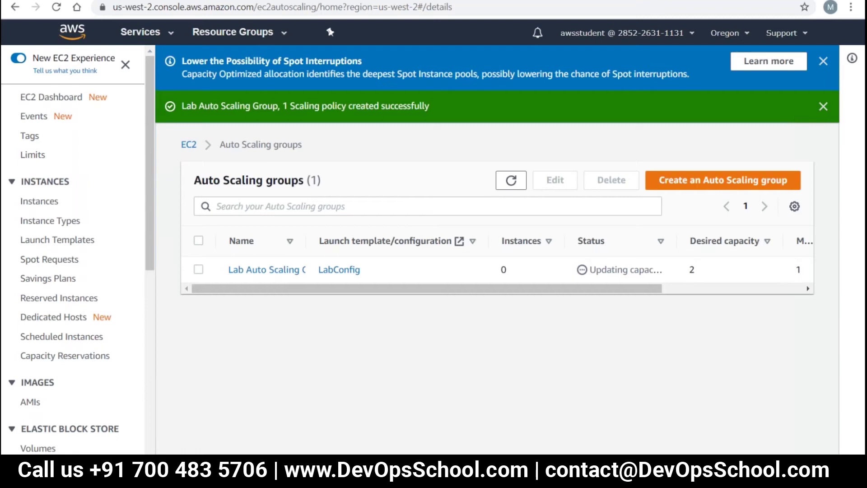
Open the EC2 instances list and refresh it repeatedly to check for instances launched by the Auto Scaling group
left_click(36, 201)
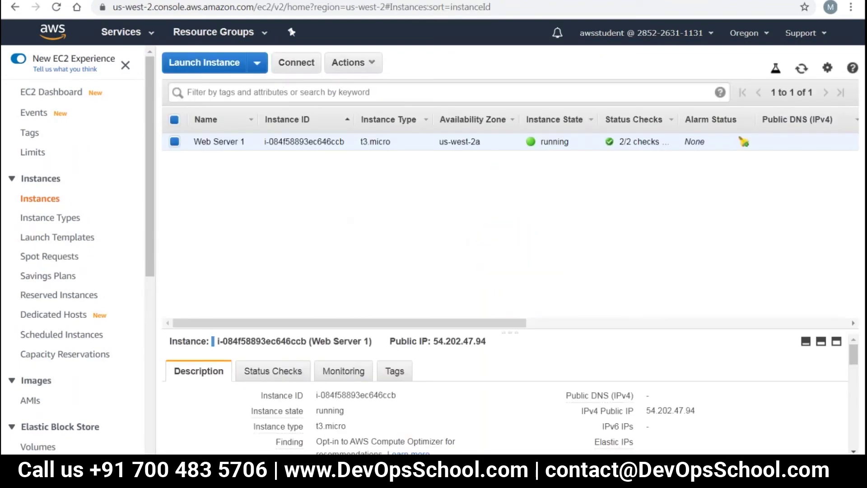
left_click(802, 72)
left_click(801, 71)
left_click(802, 69)
left_click(801, 68)
Return to the Auto Scaling groups, select Lab Auto Scaling Group and examine its group details and launch configuration
scroll(80, 331, "down", 7)
left_click(52, 408)
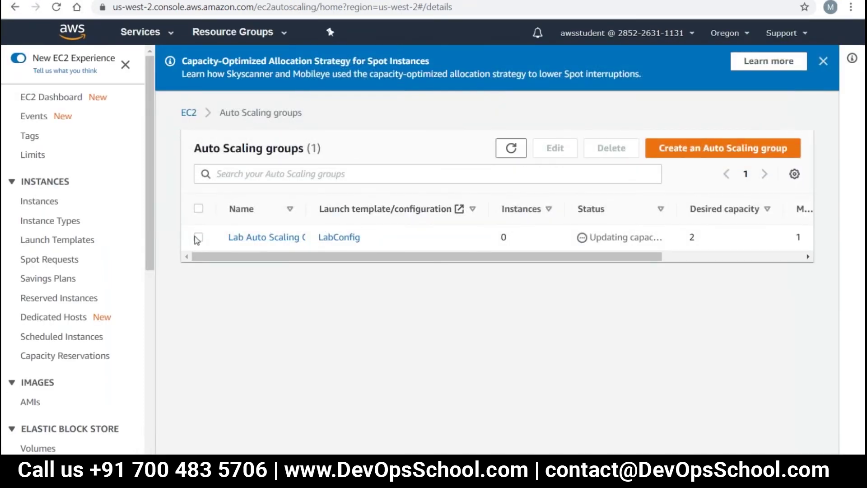
left_click_drag(651, 257, 227, 242)
left_click(199, 237)
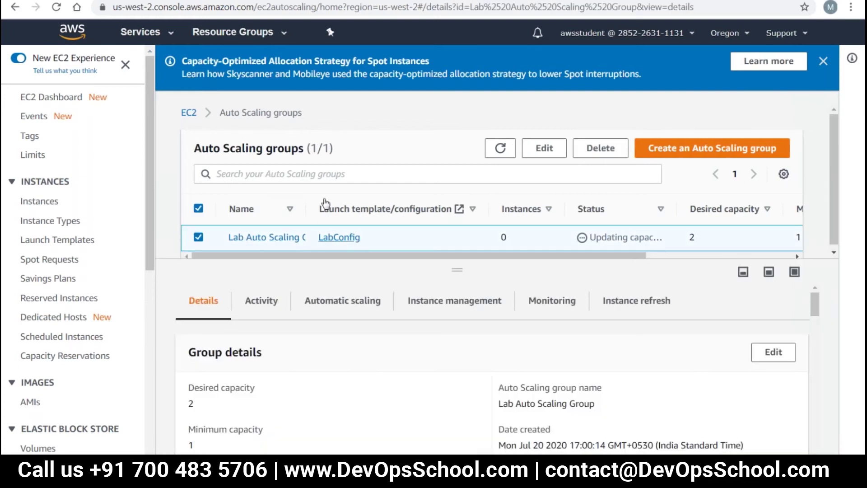
scroll(456, 381, "down", 5)
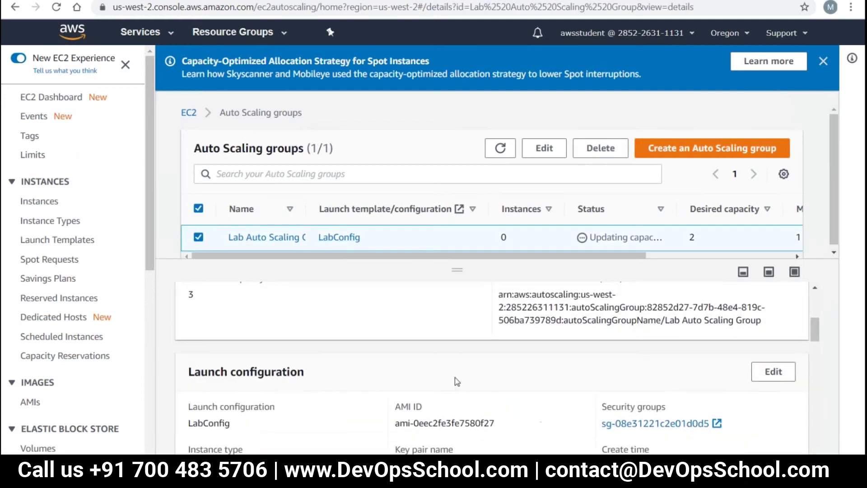
scroll(445, 395, "down", 3)
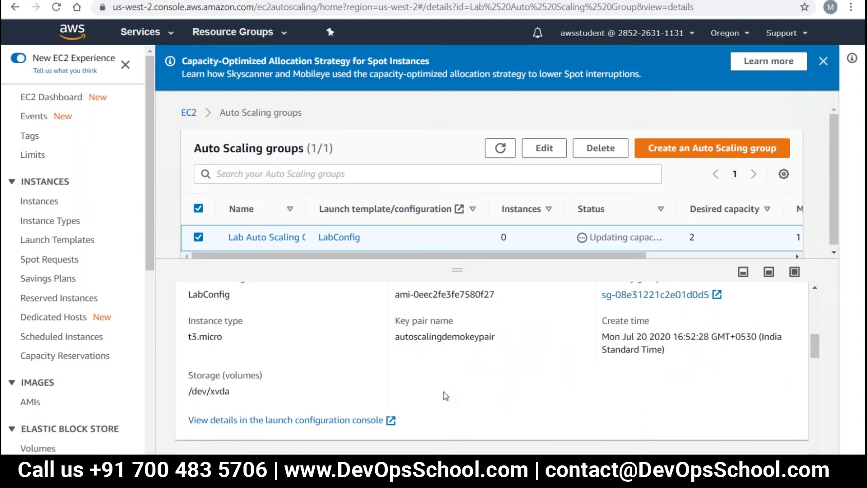
scroll(446, 396, "up", 5)
scroll(296, 380, "up", 2)
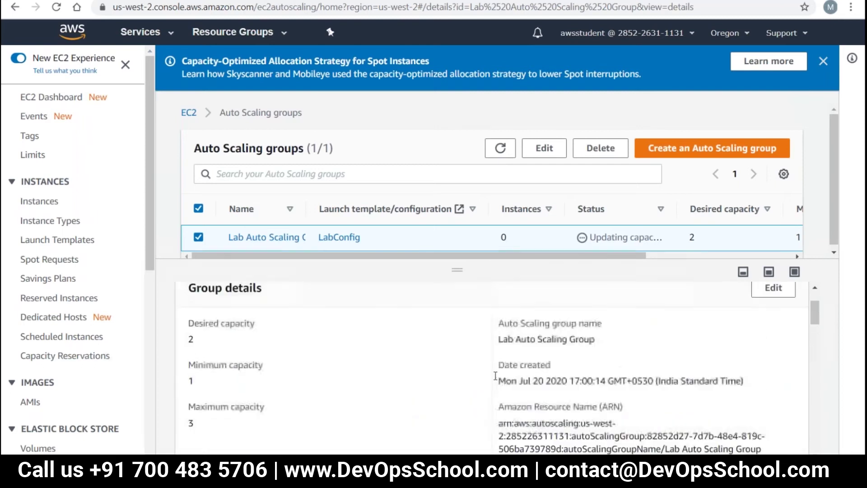
scroll(410, 393, "up", 2)
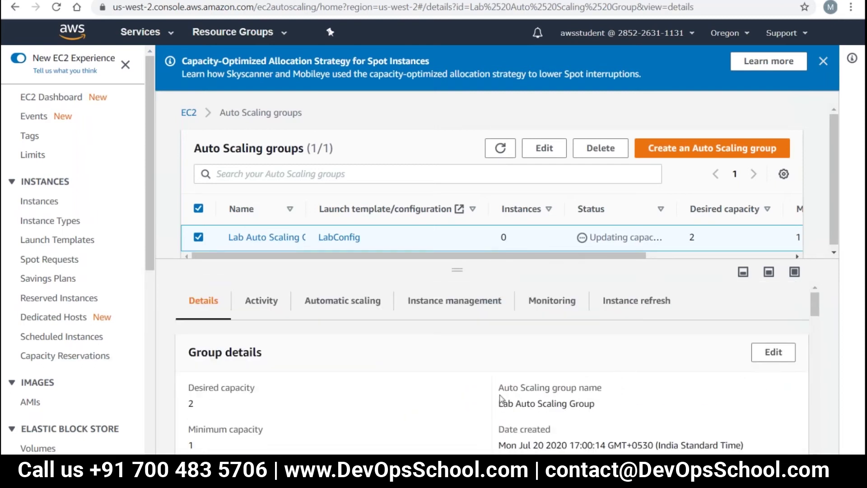
Edit the group size of Lab Auto Scaling Group and update its minimum capacity to 2
scroll(500, 399, "down", 1)
left_click(774, 289)
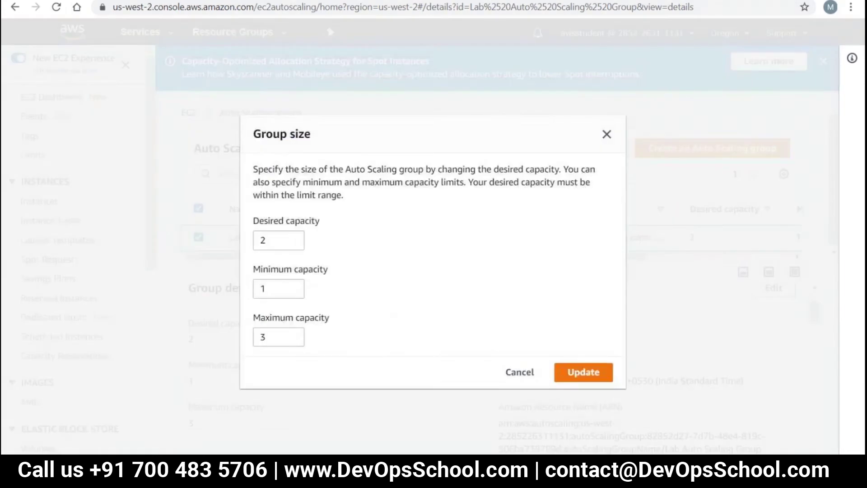
left_click(290, 289)
left_click(292, 287)
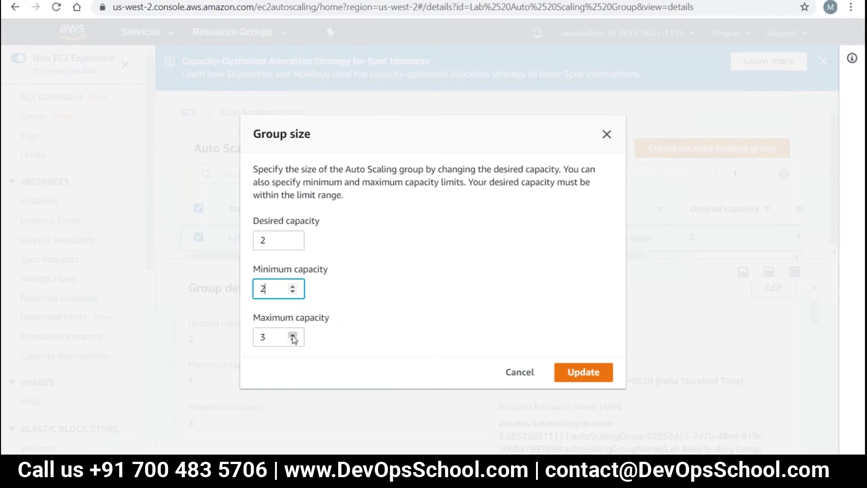
left_click(562, 371)
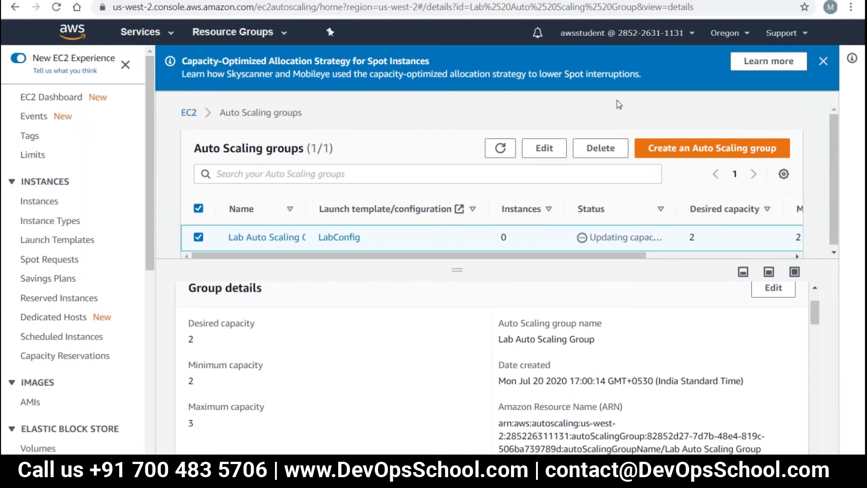
Reopen the EC2 instances list and refresh it to check the state of the Lab Instance servers
left_click(40, 202)
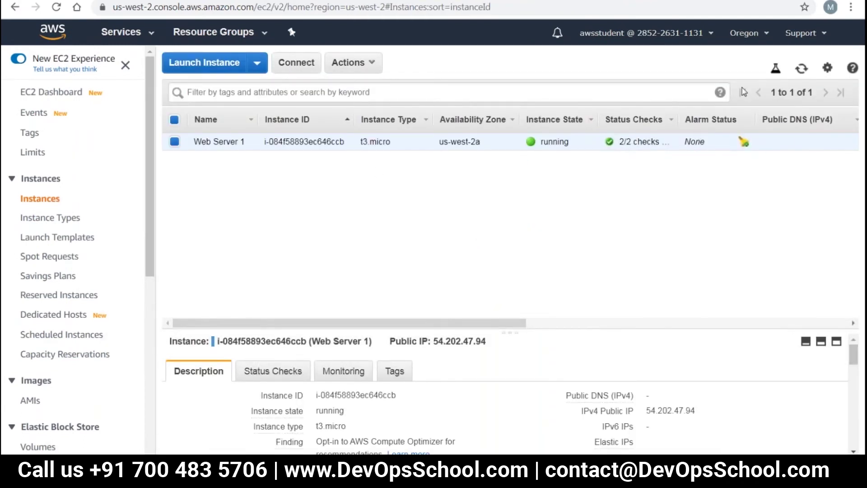
left_click(801, 70)
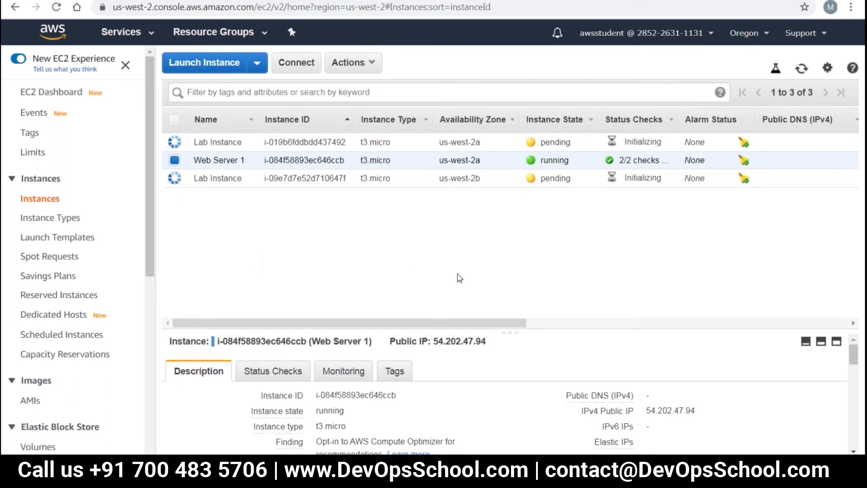
mouse_move(209, 163)
double_click(287, 160)
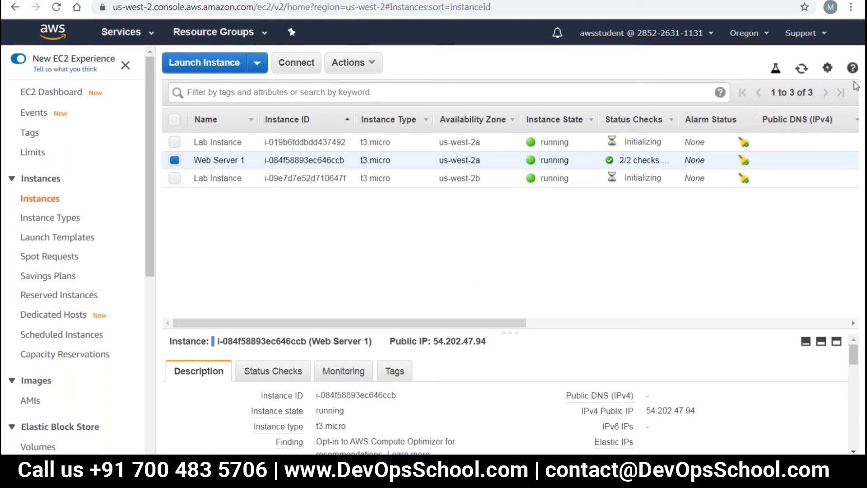
left_click(805, 69)
left_click(801, 69)
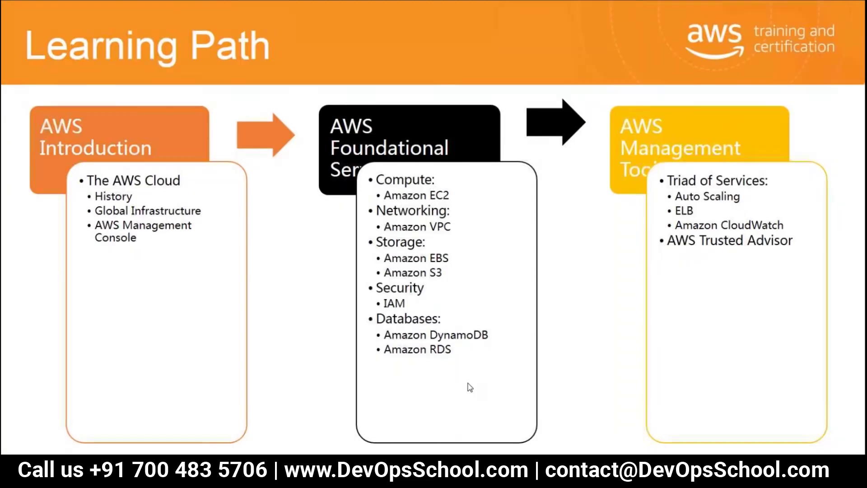
key("Left")
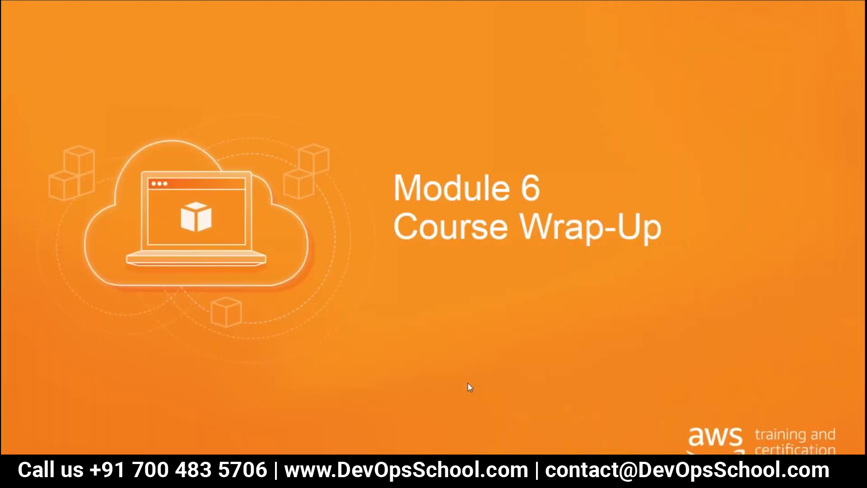